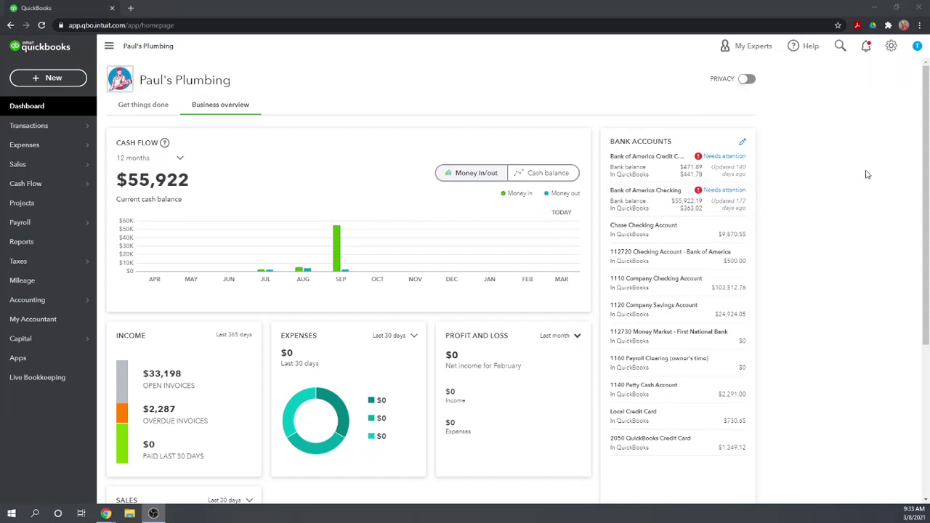
- Go to the Expenses page of Account and Settings from the gear menu
click(892, 47)
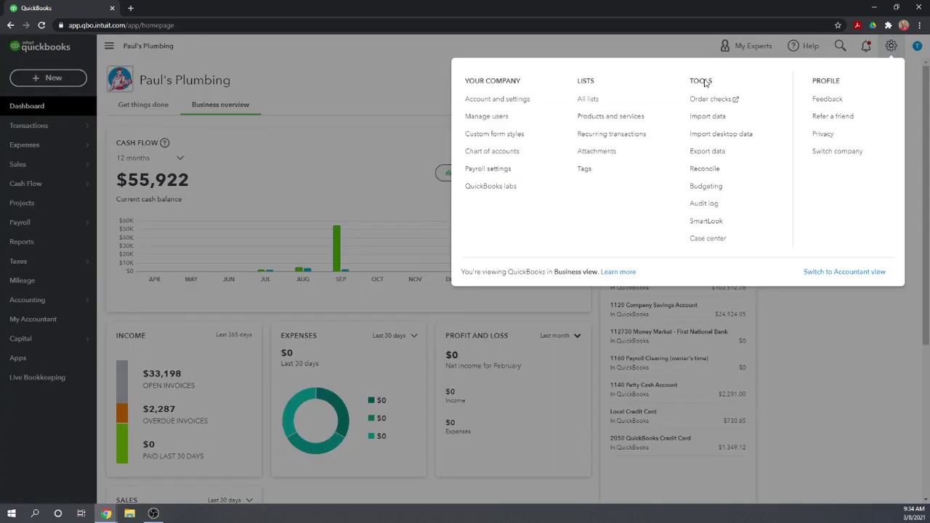
click(487, 104)
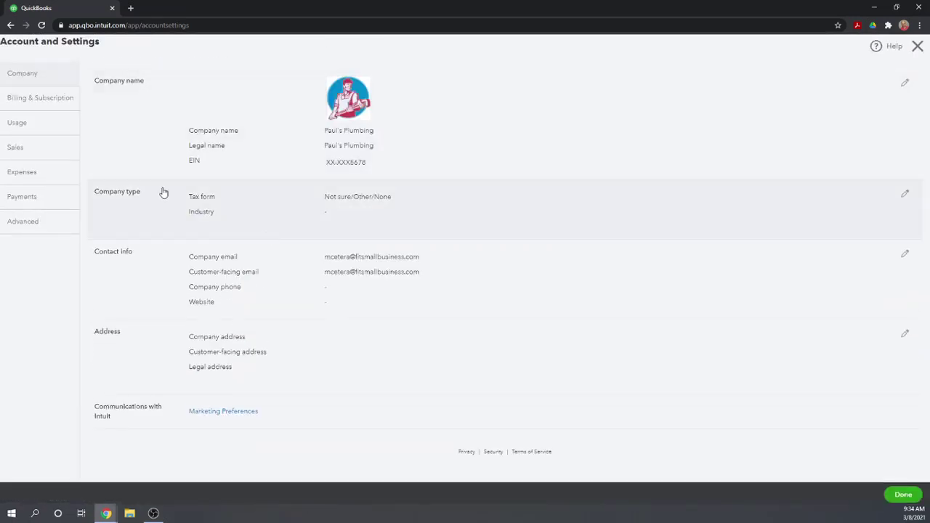
click(21, 175)
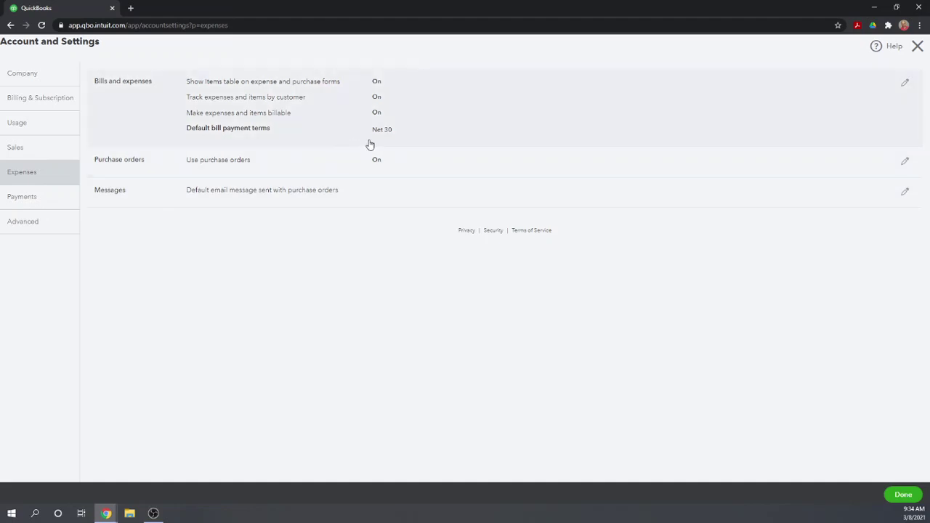
- Start editing the Bills and expenses section of the Expenses settings
click(487, 107)
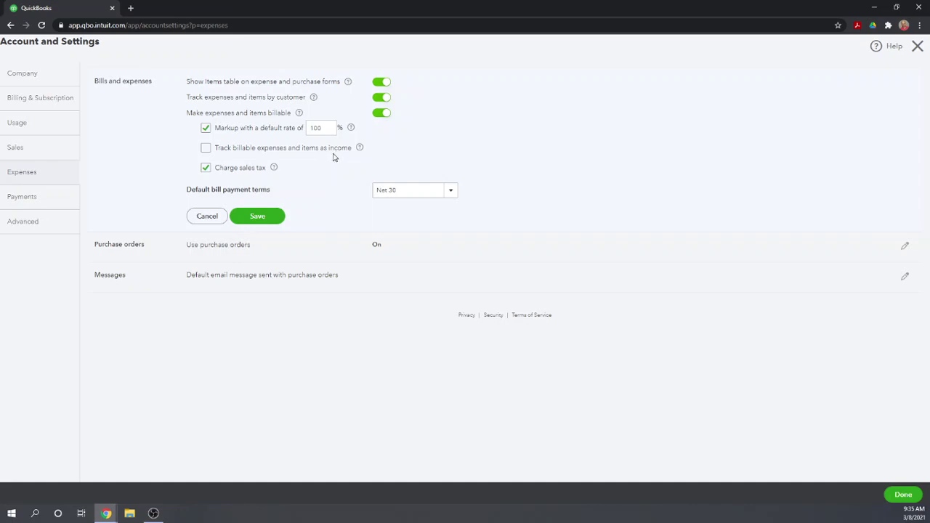
- Enable tracking billable expenses and items as income in a single account
click(206, 149)
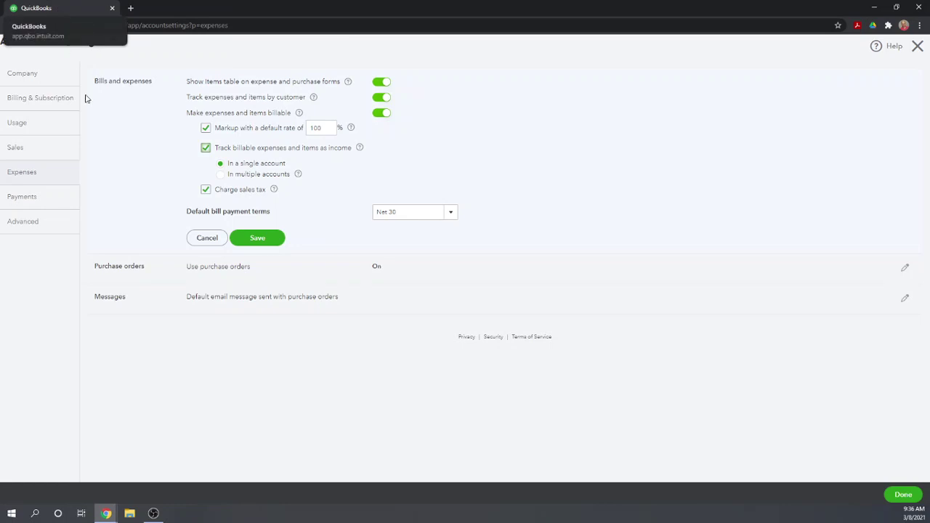
- Duplicate the QuickBooks tab, reposition it, and close Account and Settings back to the dashboard
right_click(44, 12)
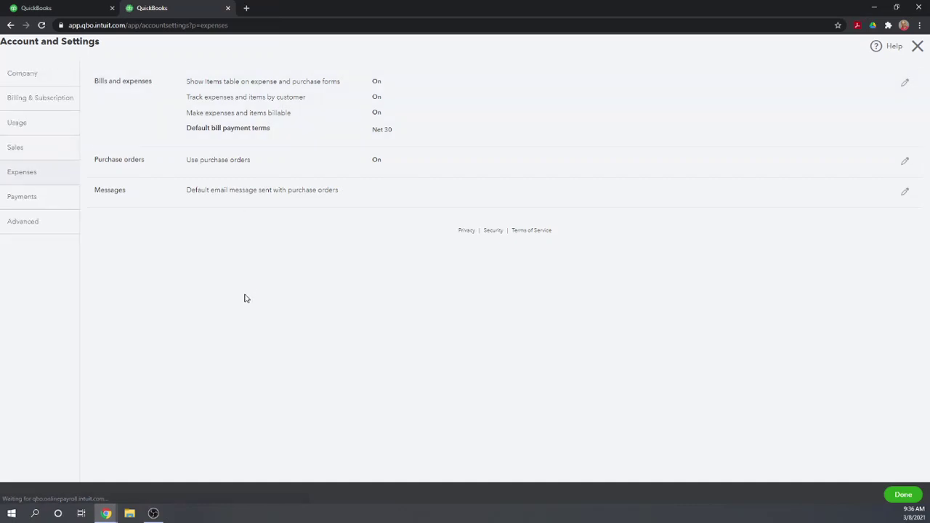
drag(162, 13, 249, 64)
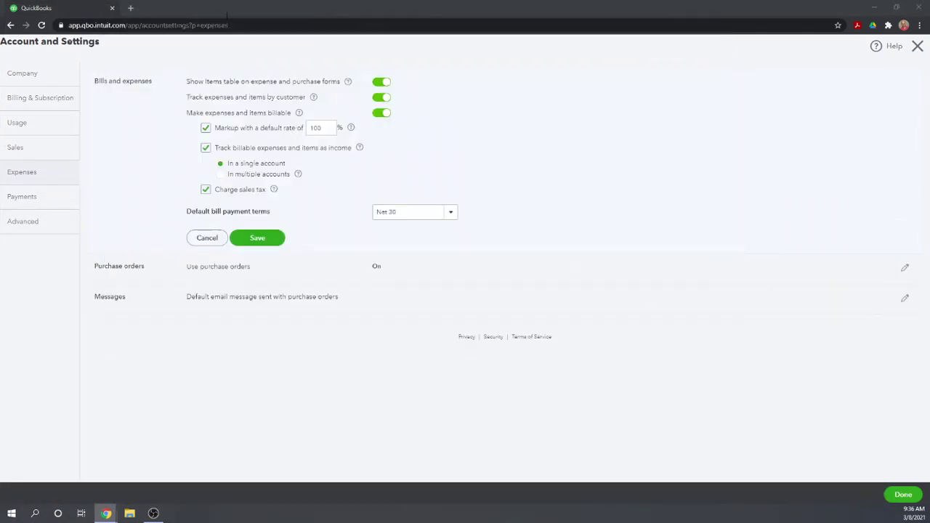
click(226, 14)
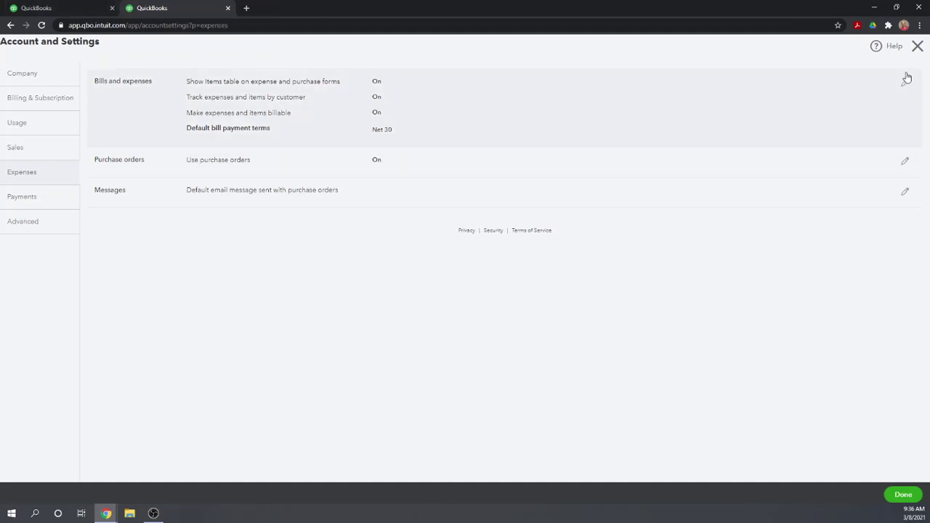
click(917, 46)
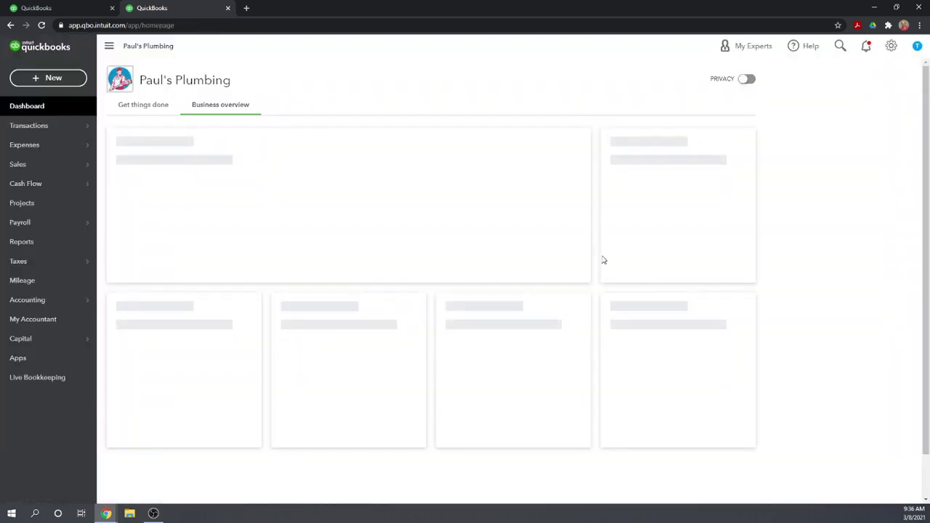
- Start a new Bill from the Expenses page's New transaction menu
click(21, 144)
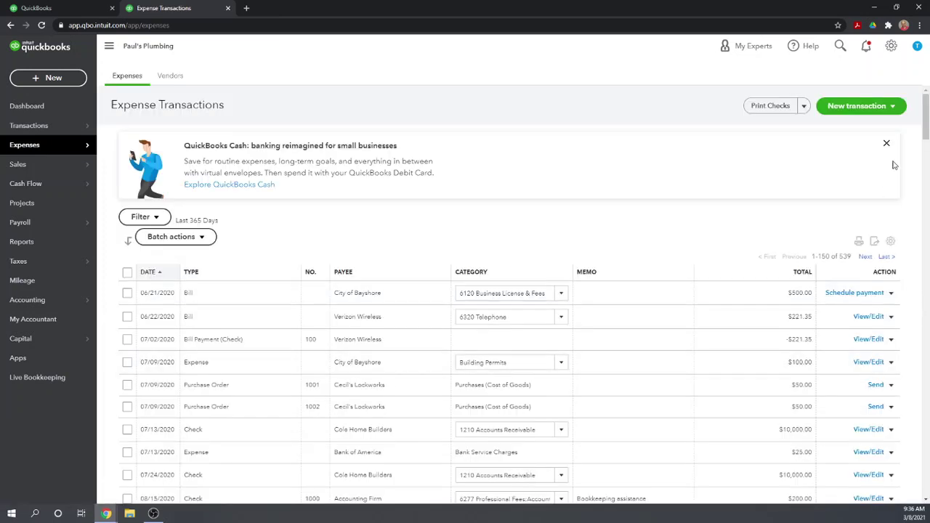
click(893, 109)
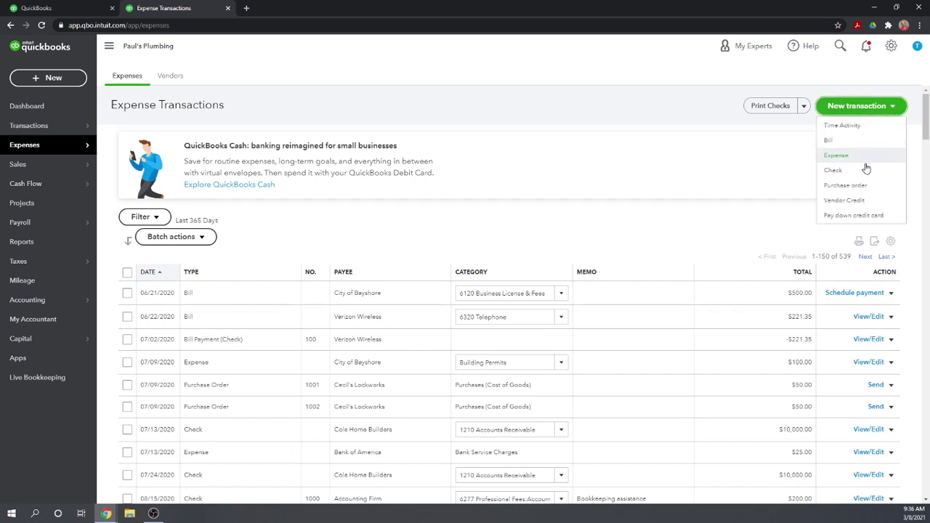
click(830, 142)
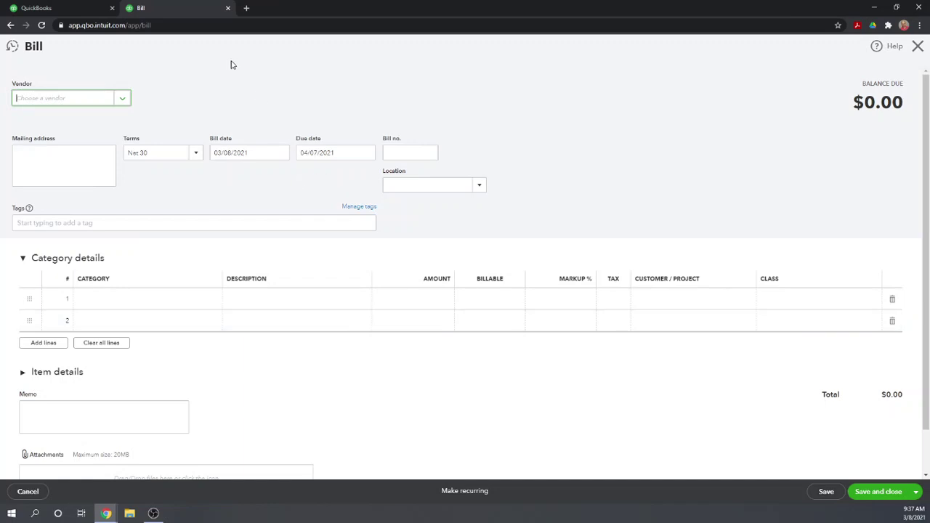
- Choose County of Middlefield from the vendor list as the bill's vendor
click(120, 101)
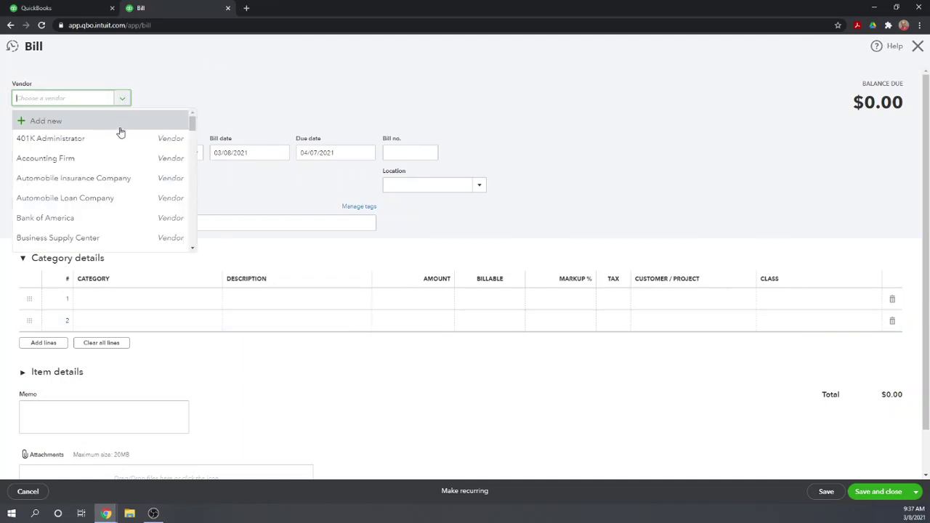
scroll(122, 202, down, 1)
scroll(130, 195, down, 2)
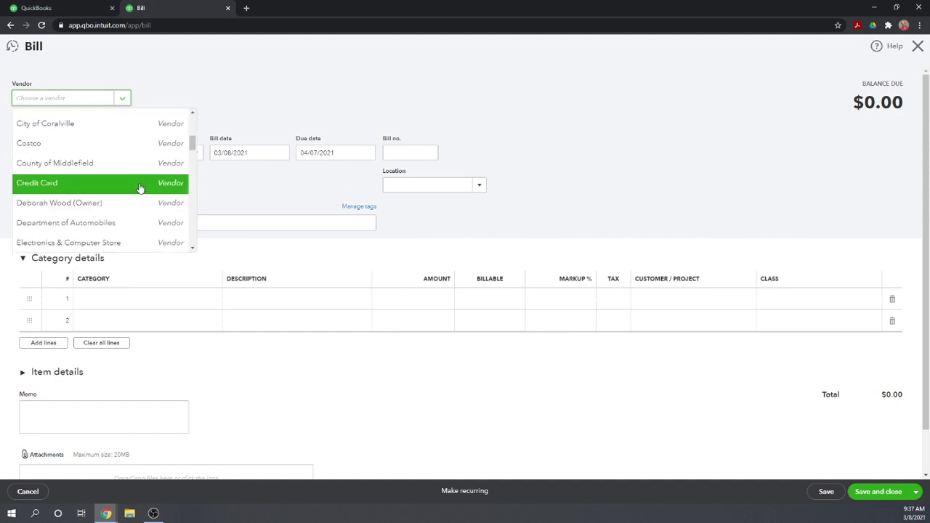
scroll(139, 189, down, 2)
scroll(141, 192, down, 2)
scroll(143, 195, down, 2)
scroll(143, 210, down, 3)
scroll(142, 201, up, 4)
scroll(142, 202, up, 3)
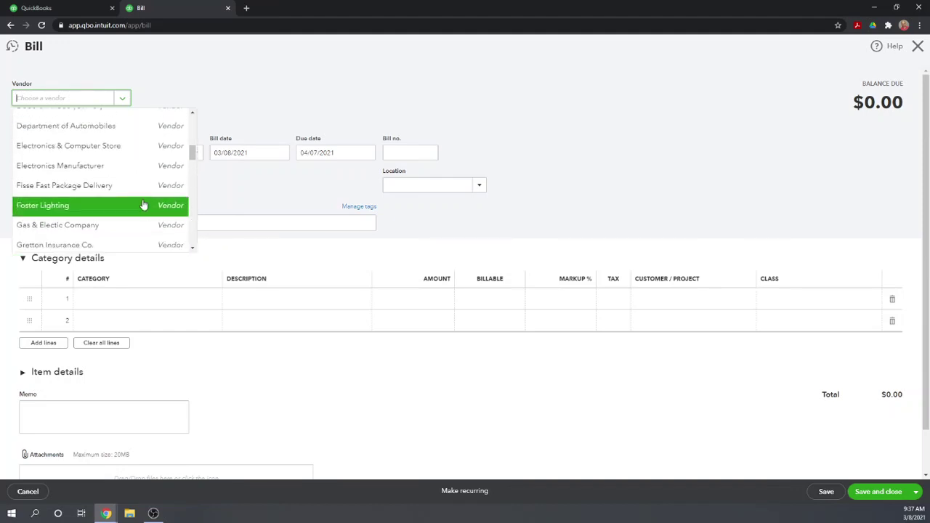
scroll(129, 228, up, 2)
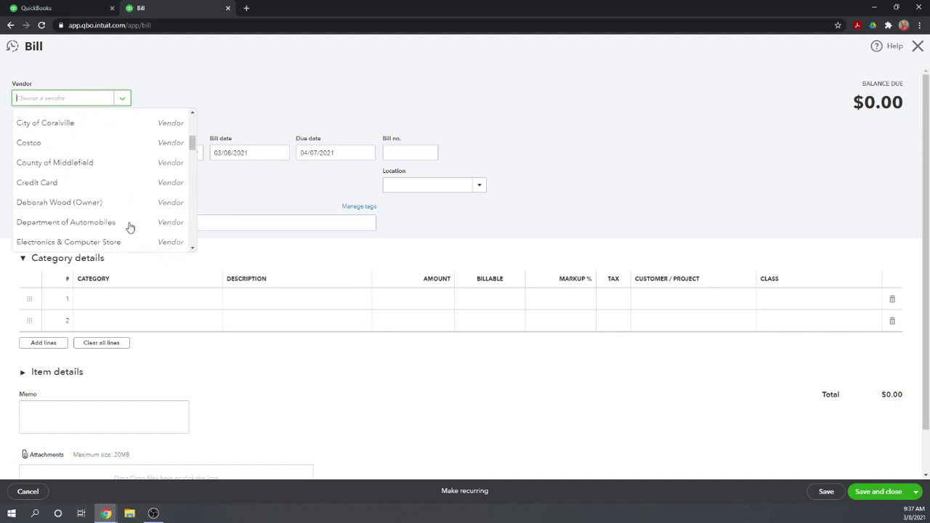
click(68, 166)
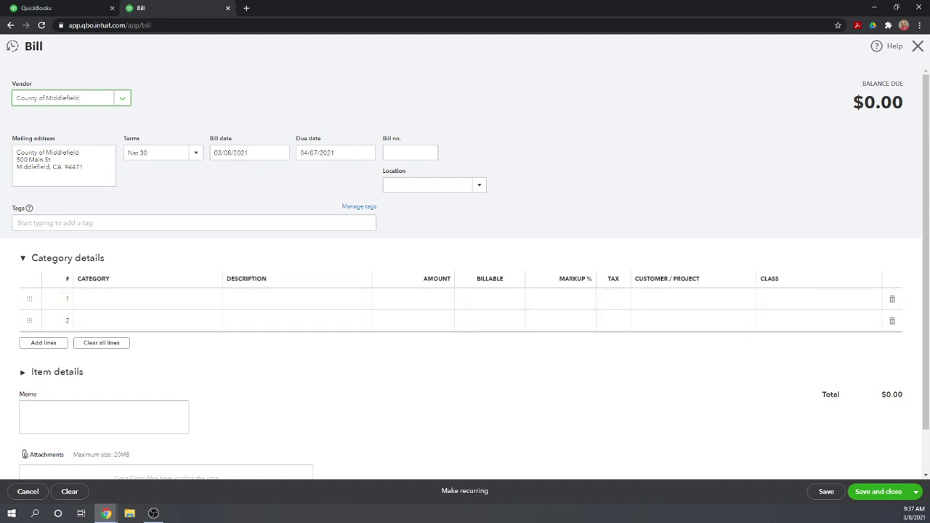
- Add a billable $100 'permit' line under 6120 Business License & Fees
click(127, 295)
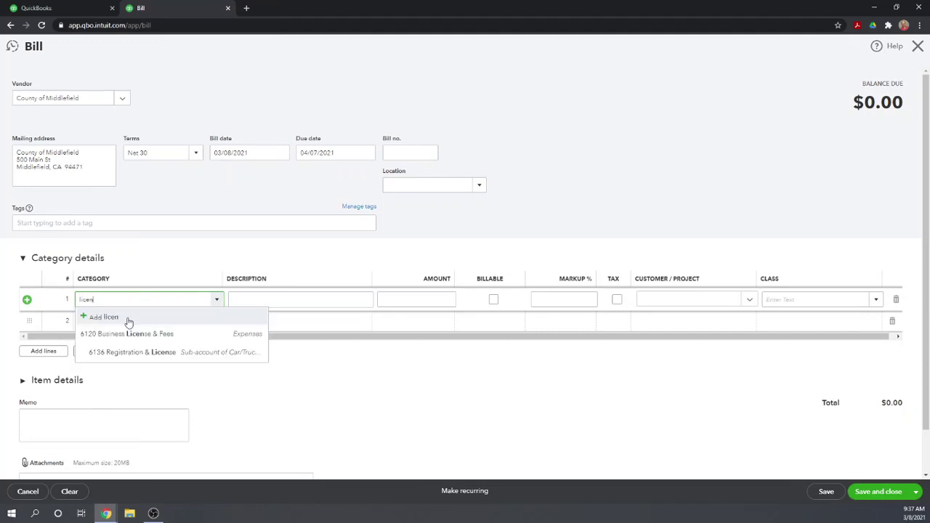
click(128, 334)
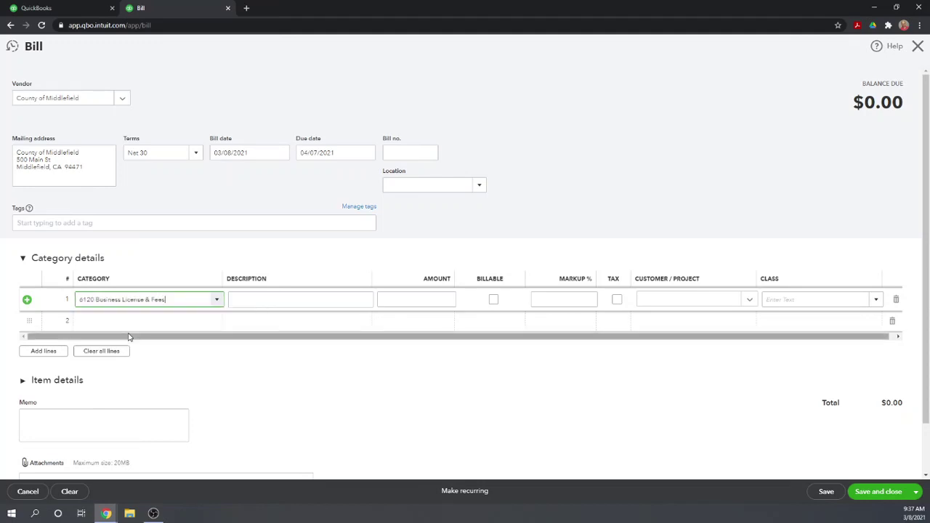
click(300, 299)
text(permit)
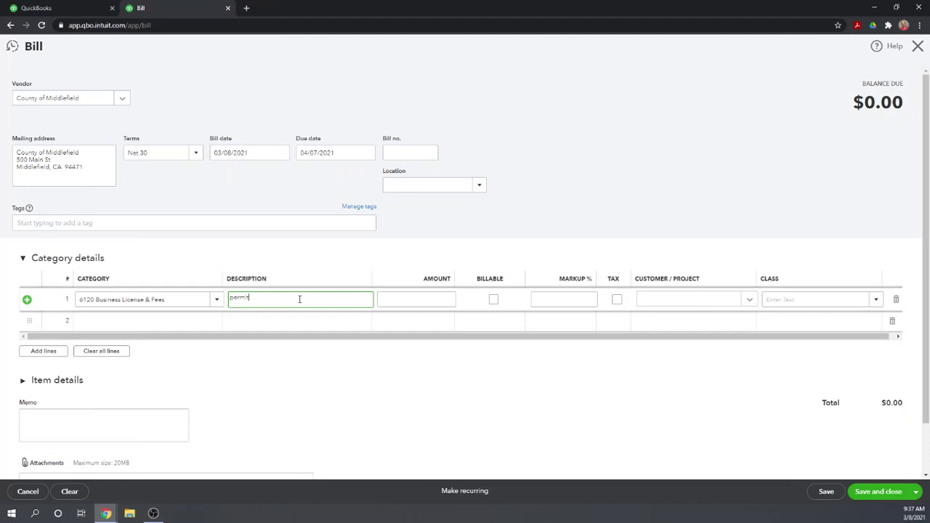
click(438, 300)
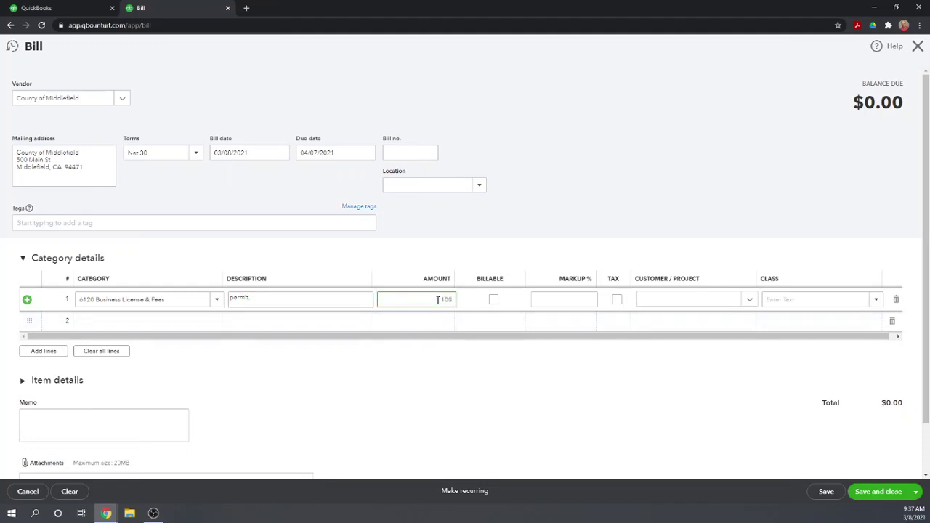
click(513, 267)
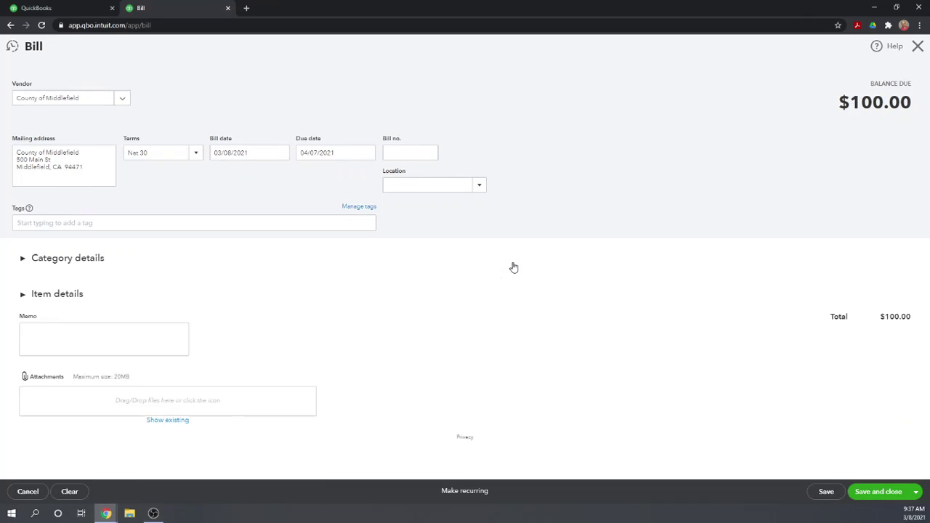
click(24, 260)
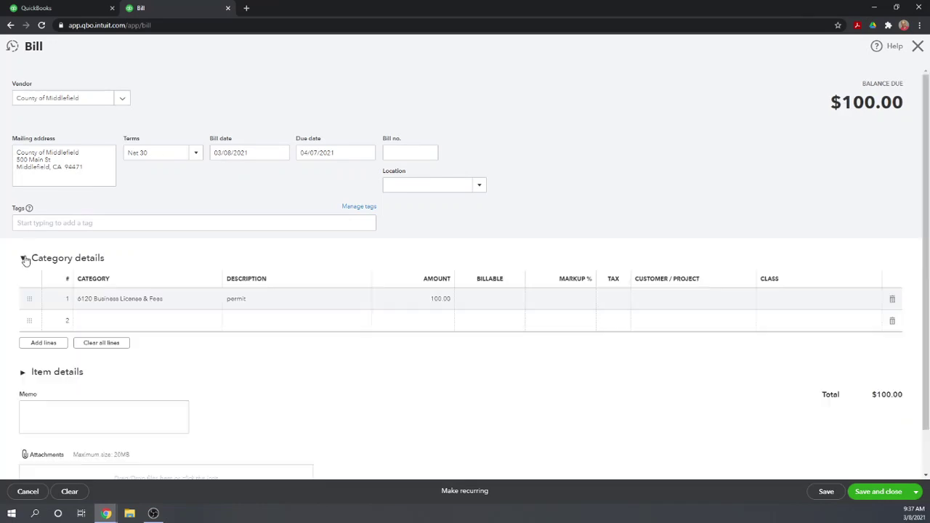
click(490, 301)
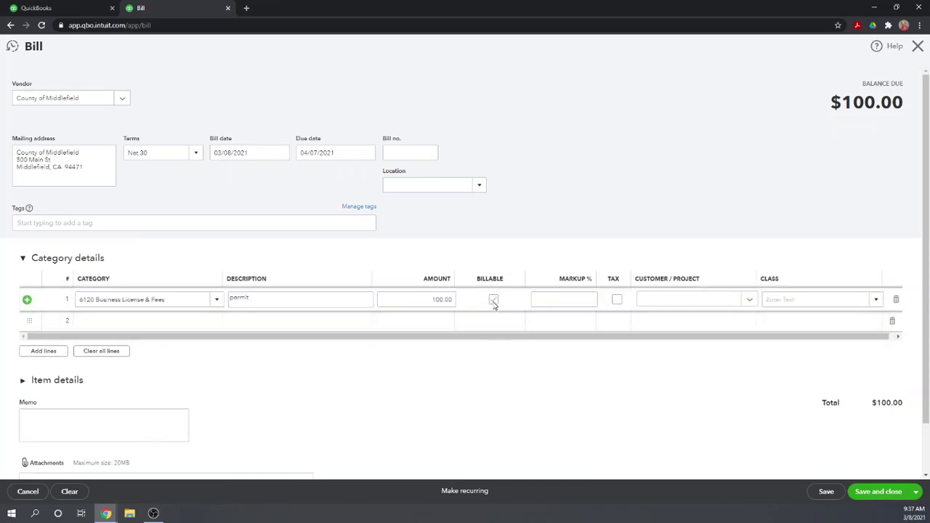
click(493, 300)
click(64, 8)
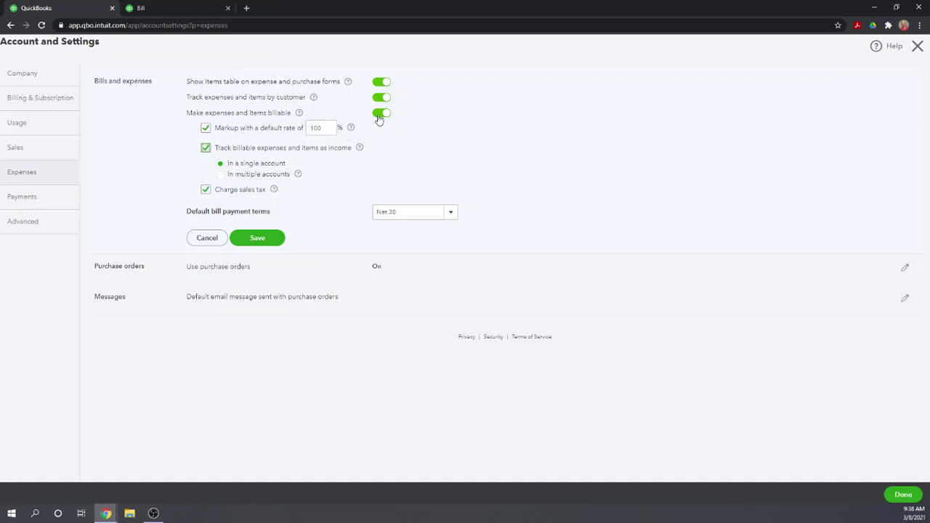
click(162, 9)
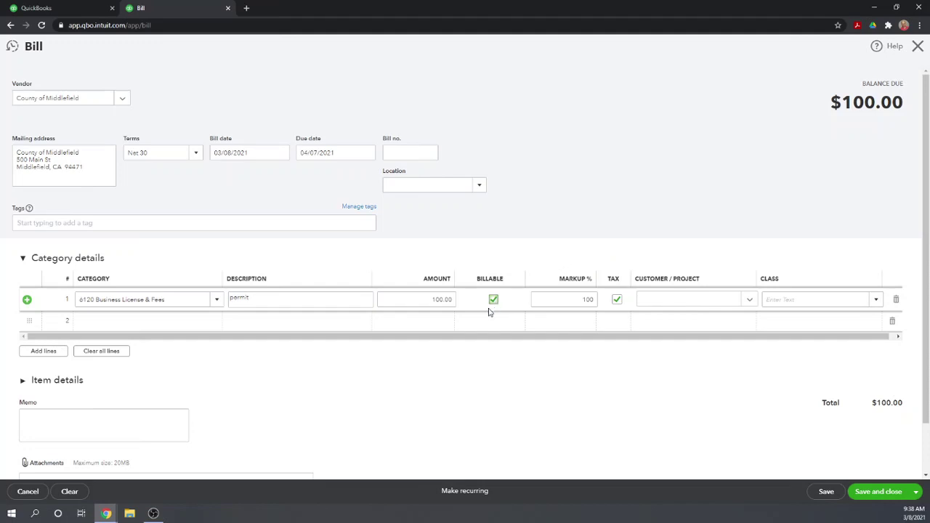
click(24, 11)
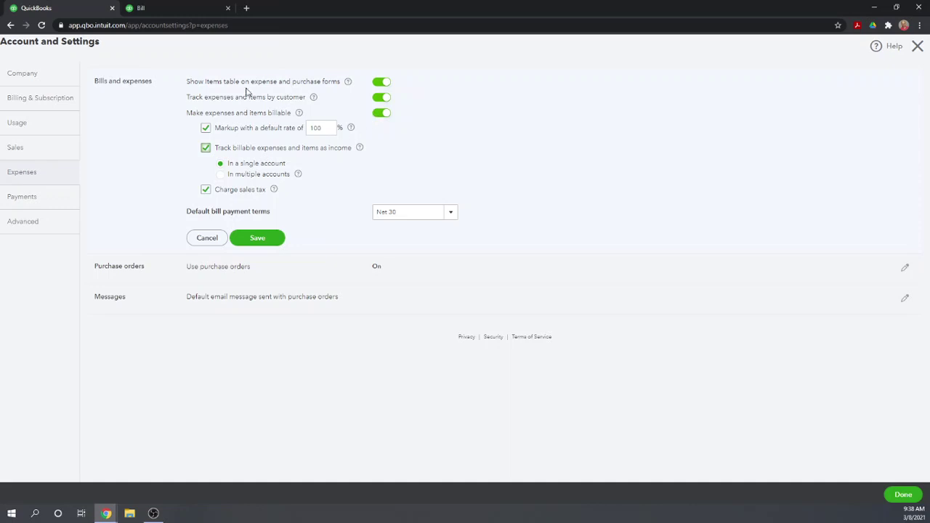
click(167, 12)
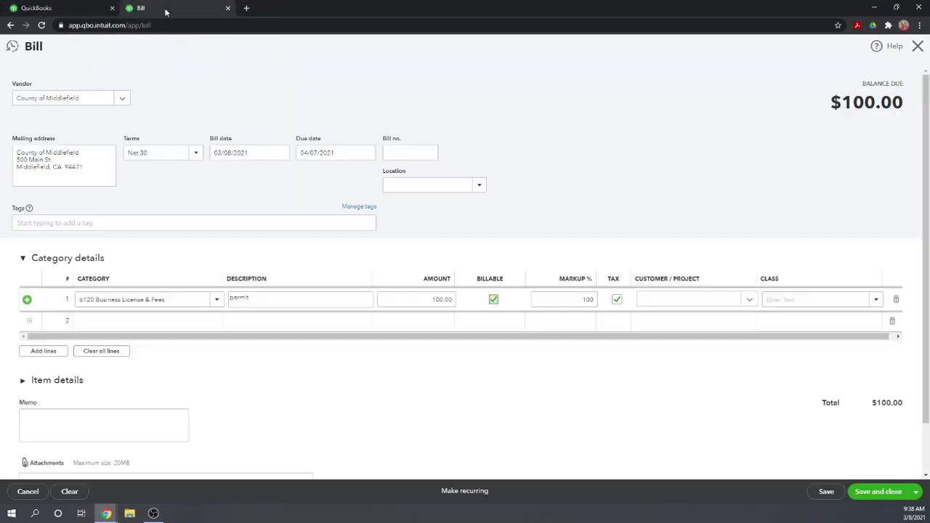
- Change the permit line's markup to 50% and assign it to the first listed customer
click(577, 300)
text(50)
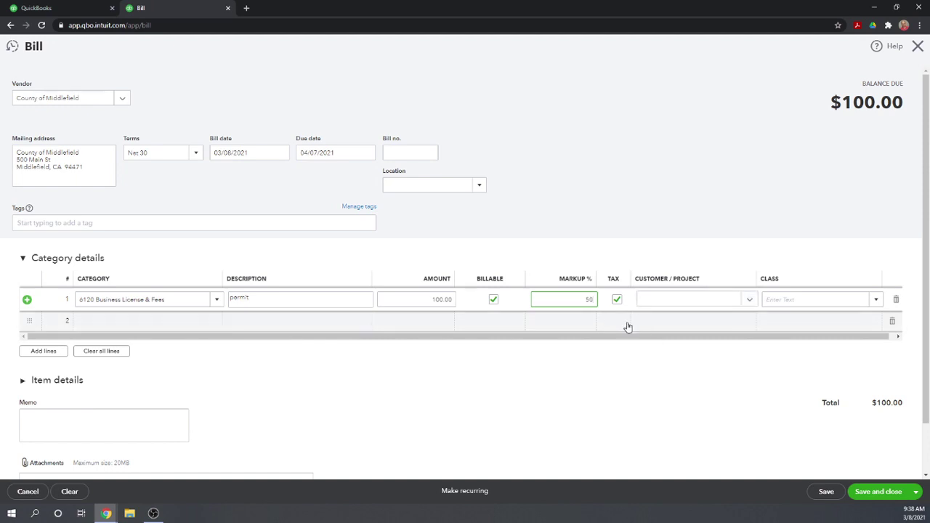
click(667, 306)
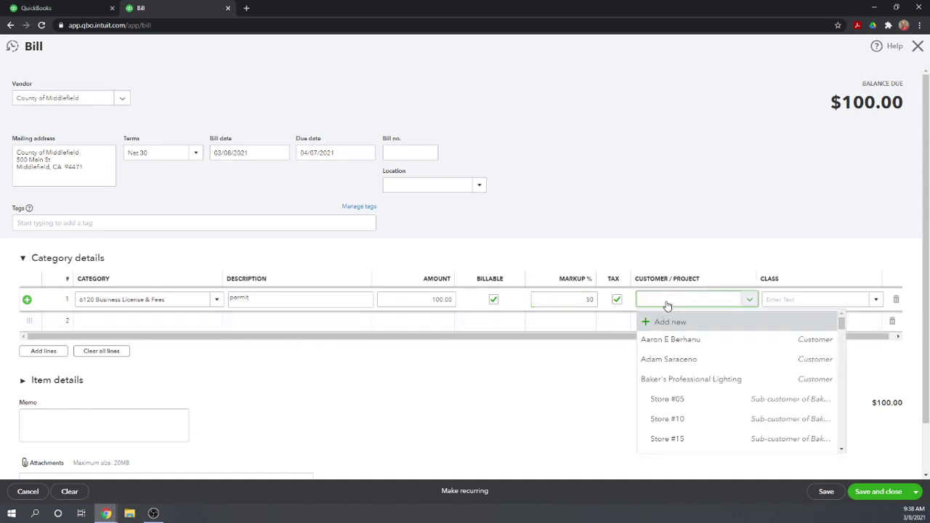
click(659, 341)
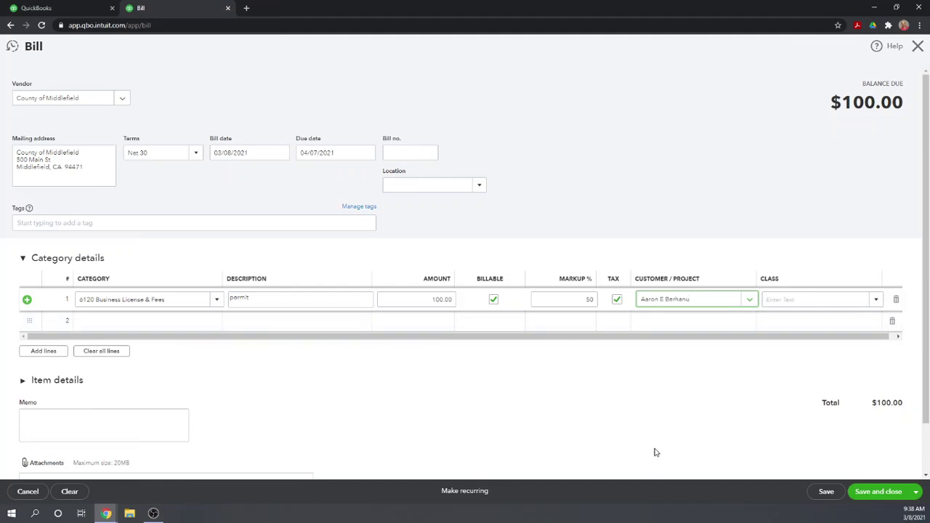
- Save and close the permit bill, then show the Sales Invoices list
click(884, 495)
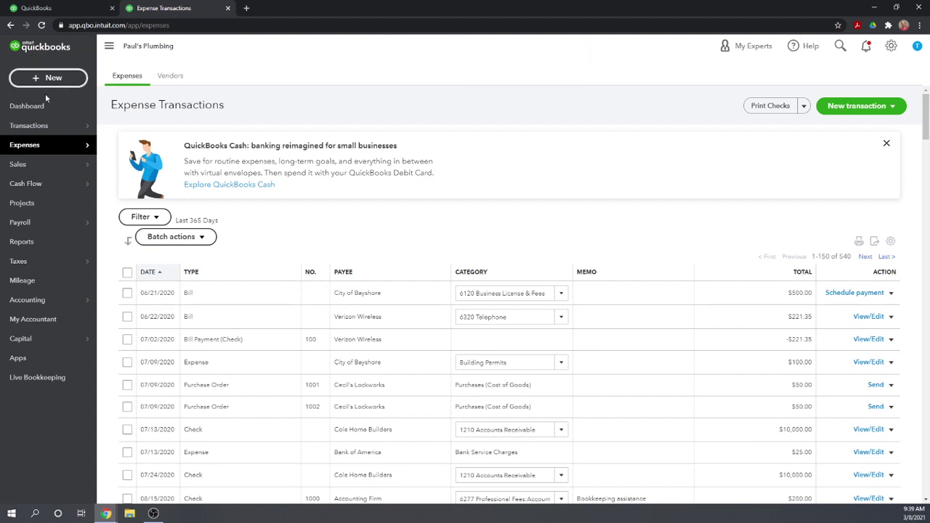
click(22, 164)
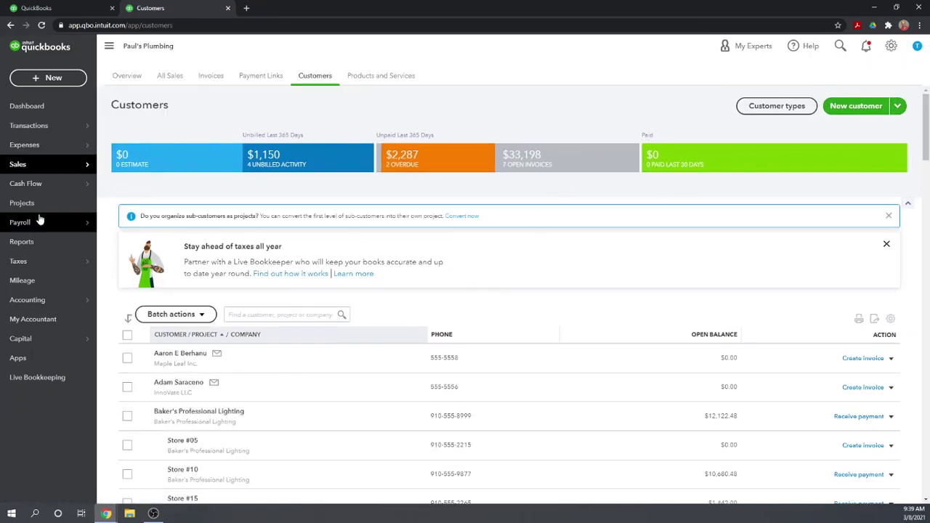
click(210, 77)
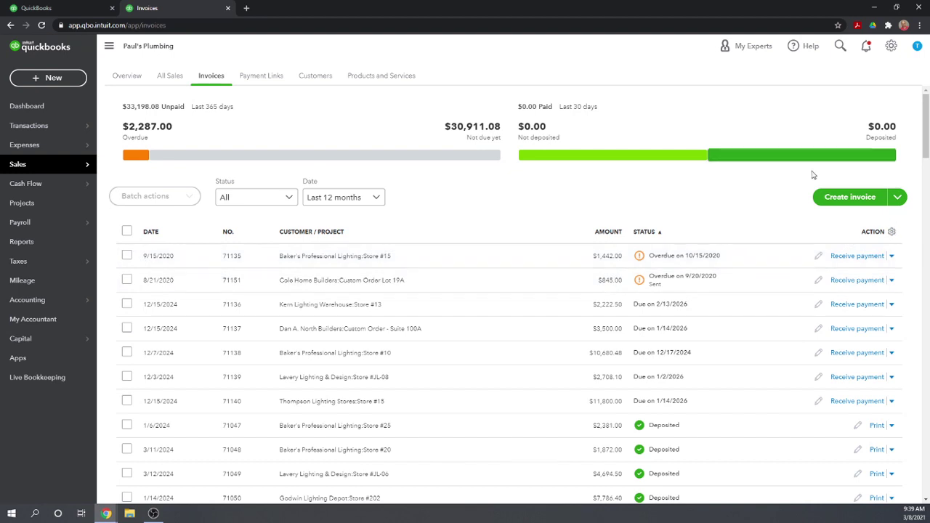
- Create an invoice for the customer with the billable permit expense, totaling $150.00
click(845, 197)
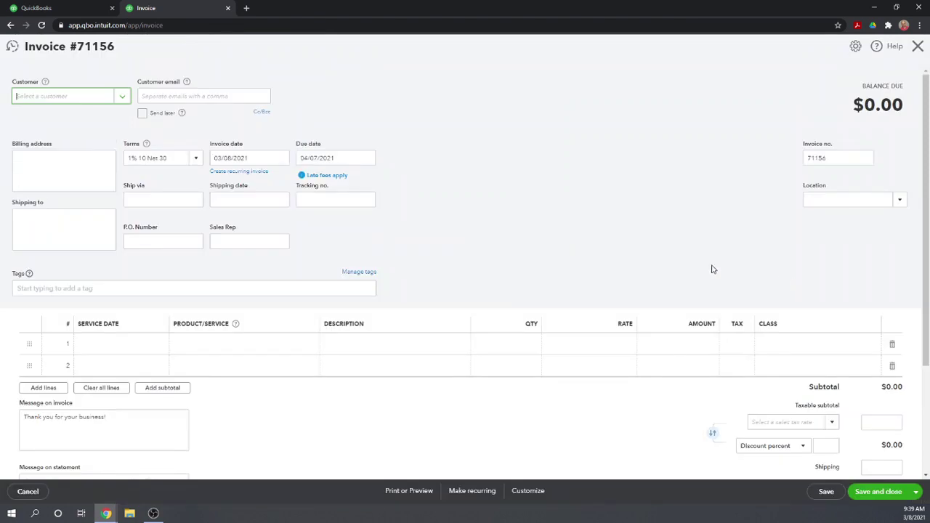
click(122, 96)
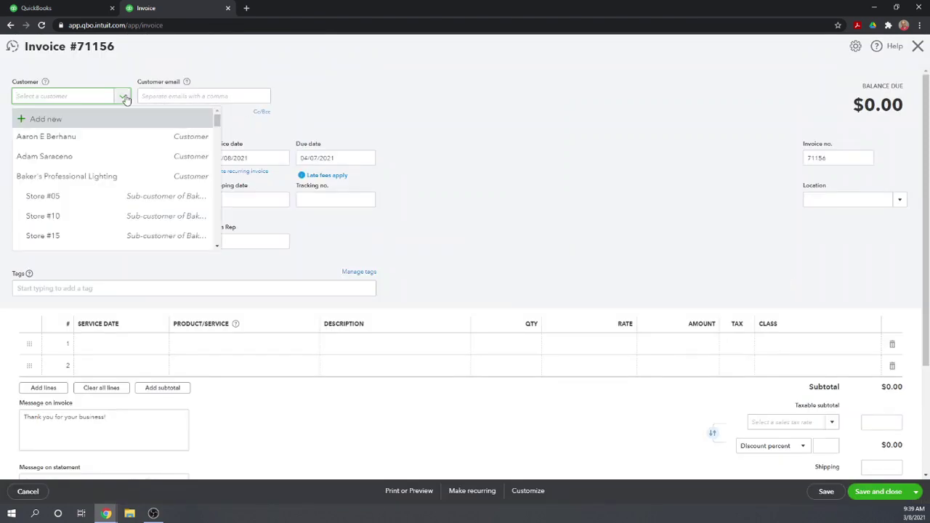
click(53, 136)
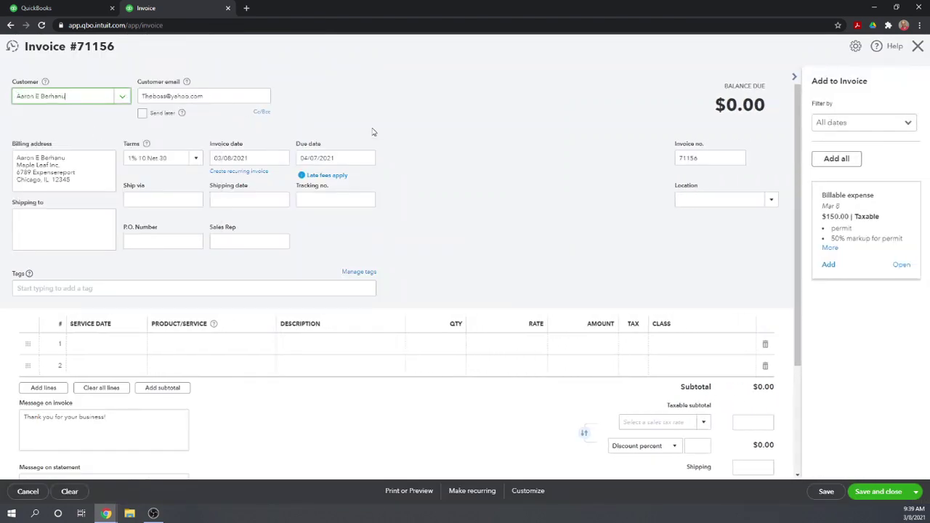
scroll(586, 268, down, 1)
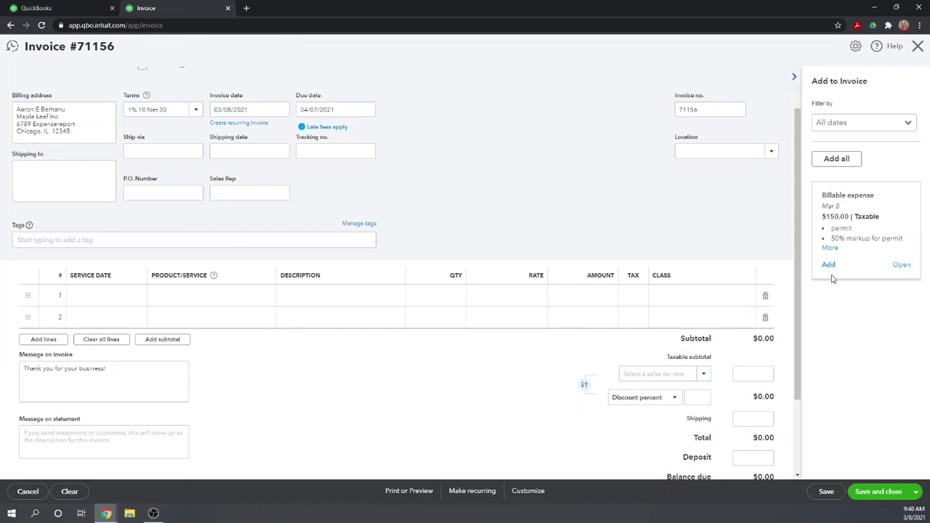
click(829, 266)
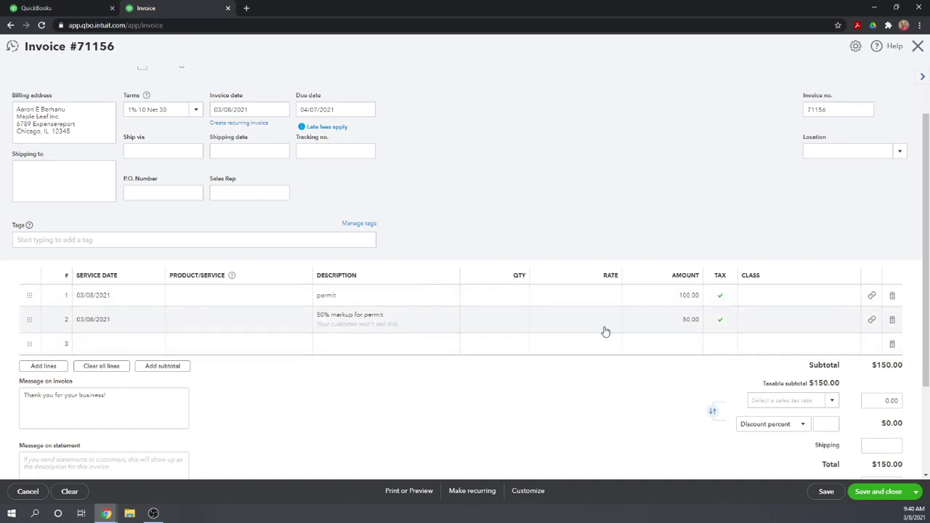
- Save invoice 71156, preview its printout showing one $150.00 permit line, and close the preview
click(398, 493)
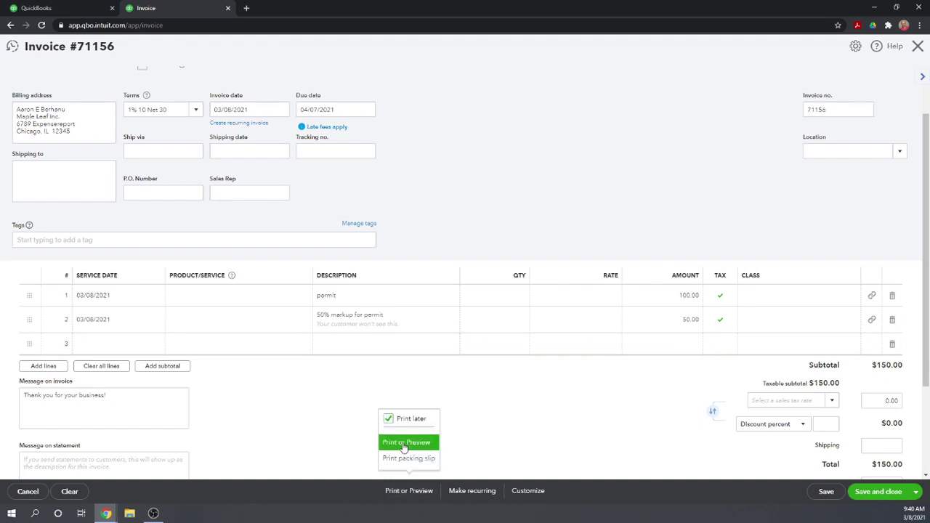
click(404, 443)
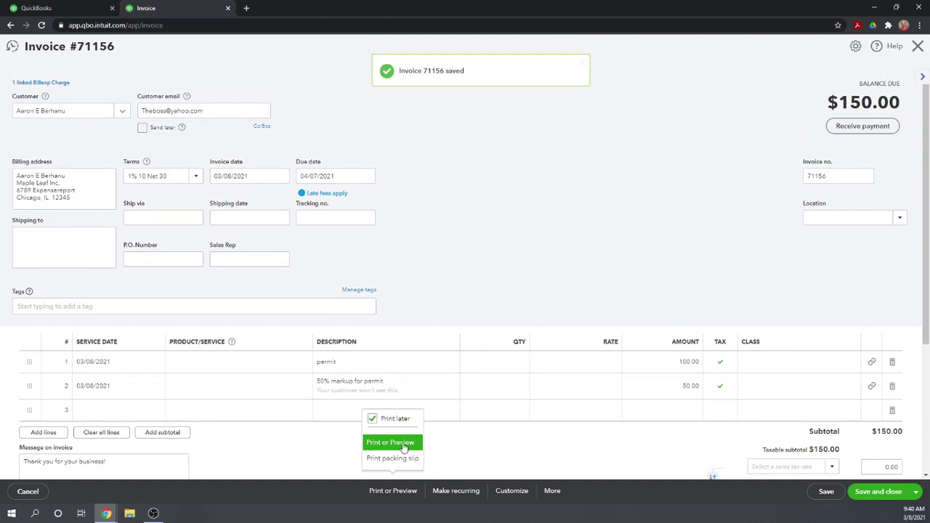
click(404, 445)
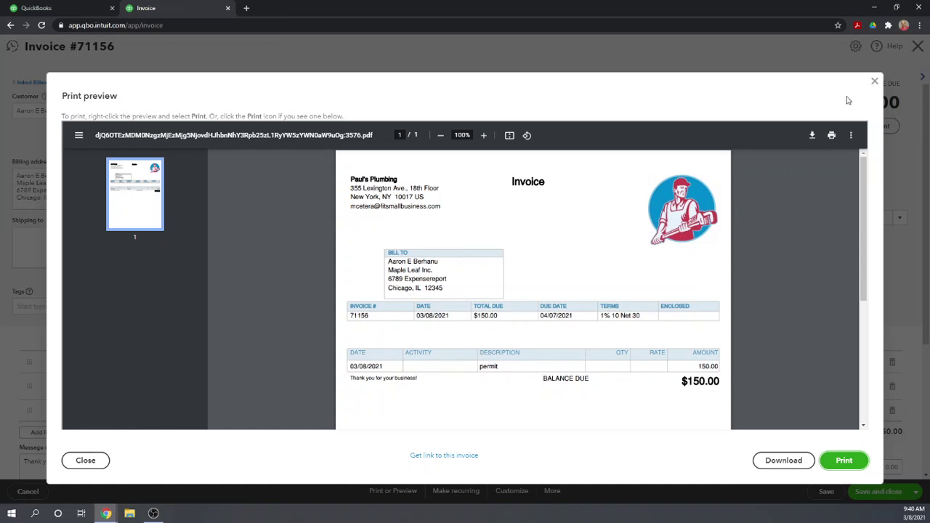
click(875, 81)
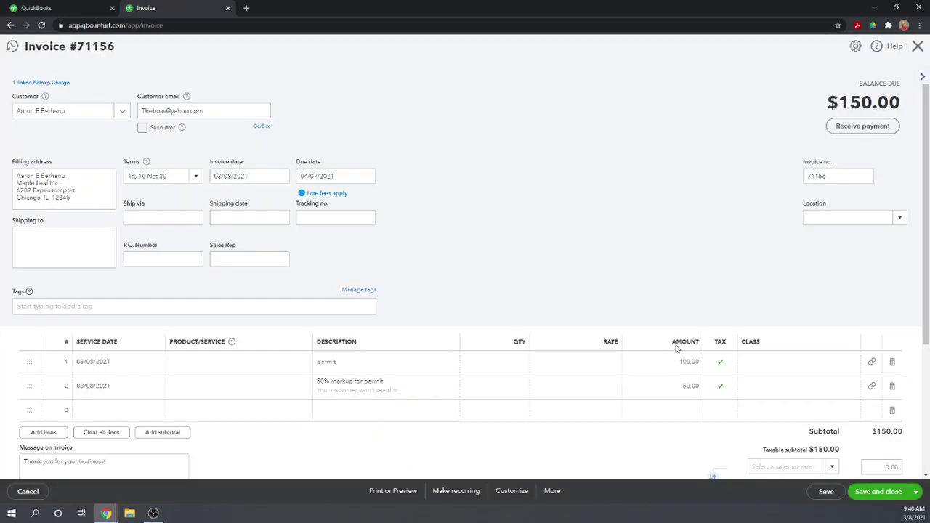
- Save and close invoice 71156, glance at the settings tab, and return to the Invoices list
click(870, 494)
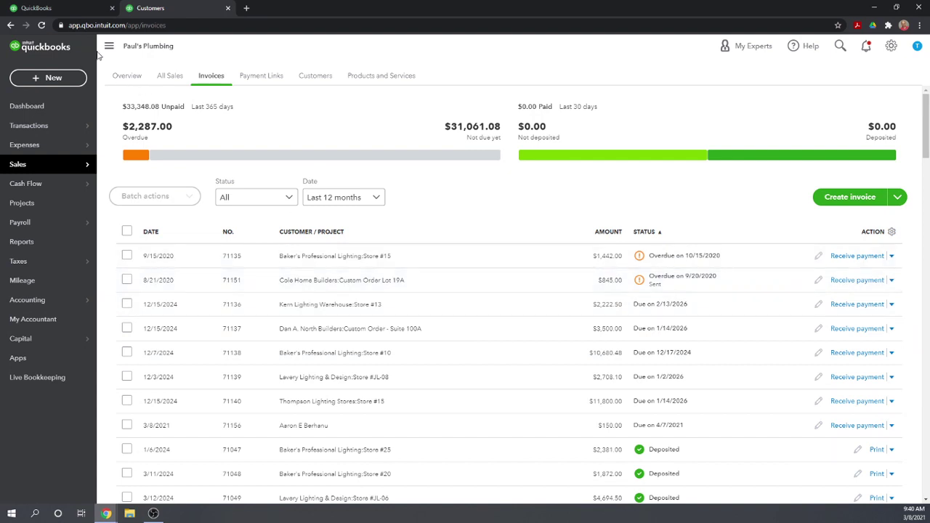
click(45, 8)
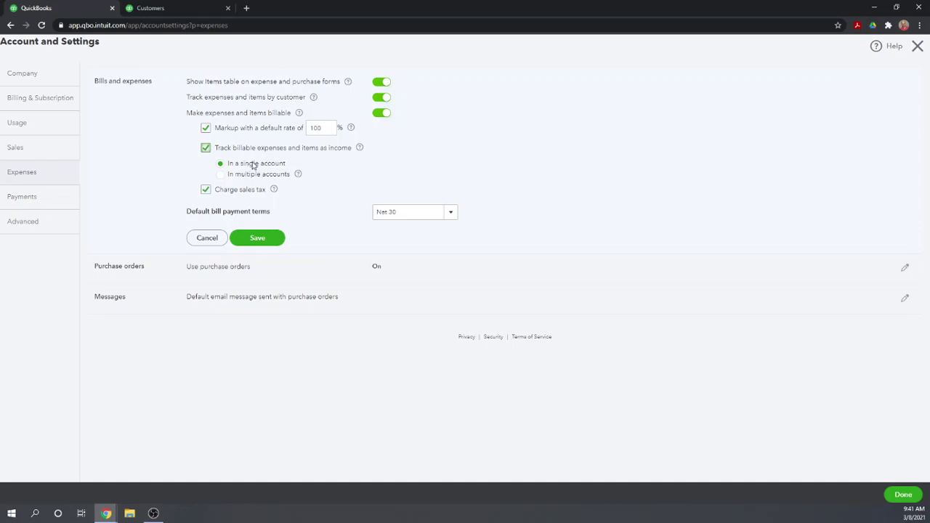
click(167, 9)
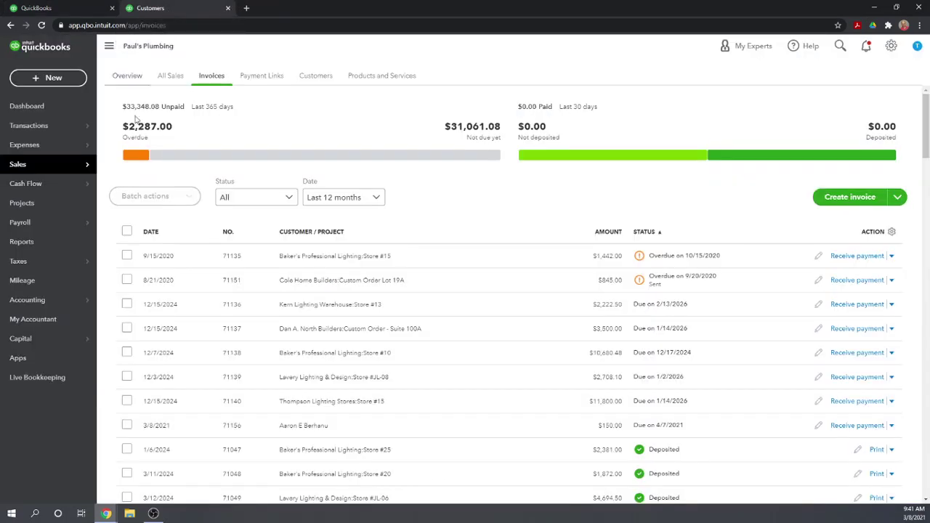
- Open the Profit and Loss report from Reports, showing $50.00 Markup income and $50.00 net income
click(22, 243)
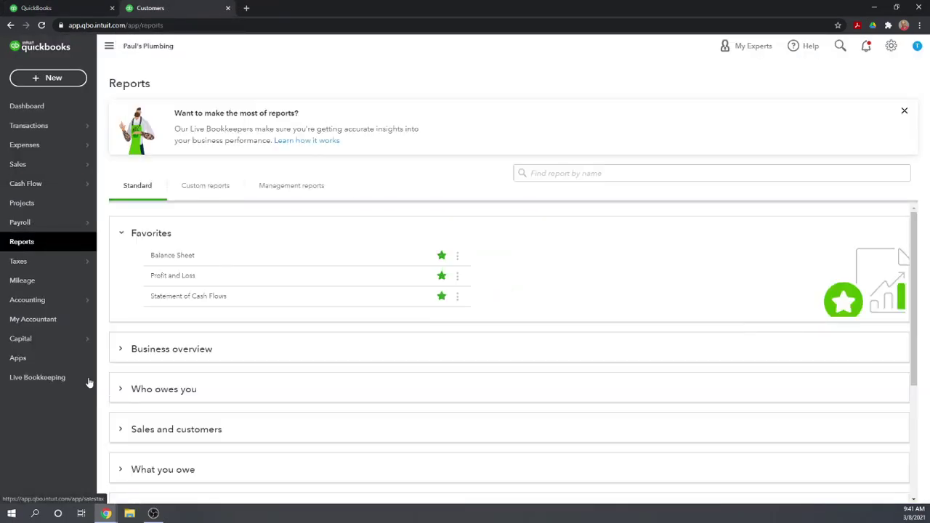
click(165, 278)
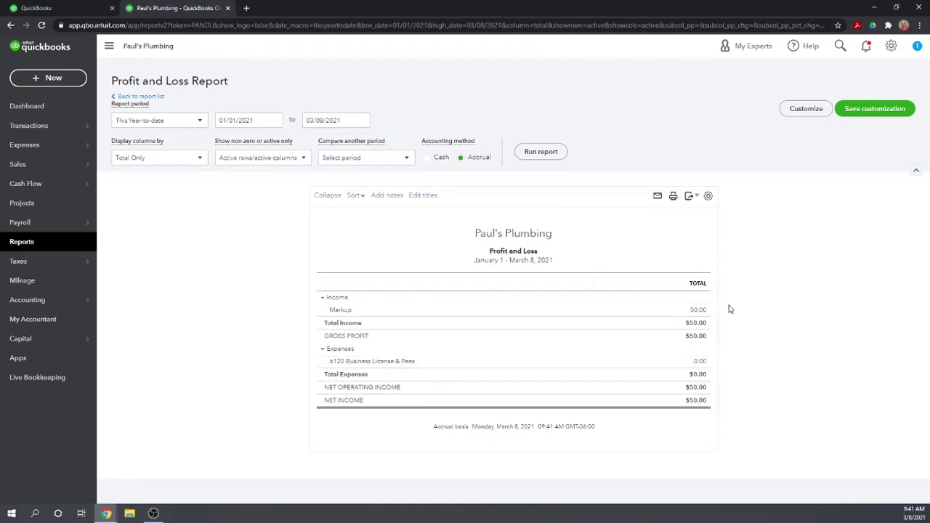
- Toggle 'Track billable expenses and items as income' off and on, comparing against the Profit and Loss tab
click(72, 9)
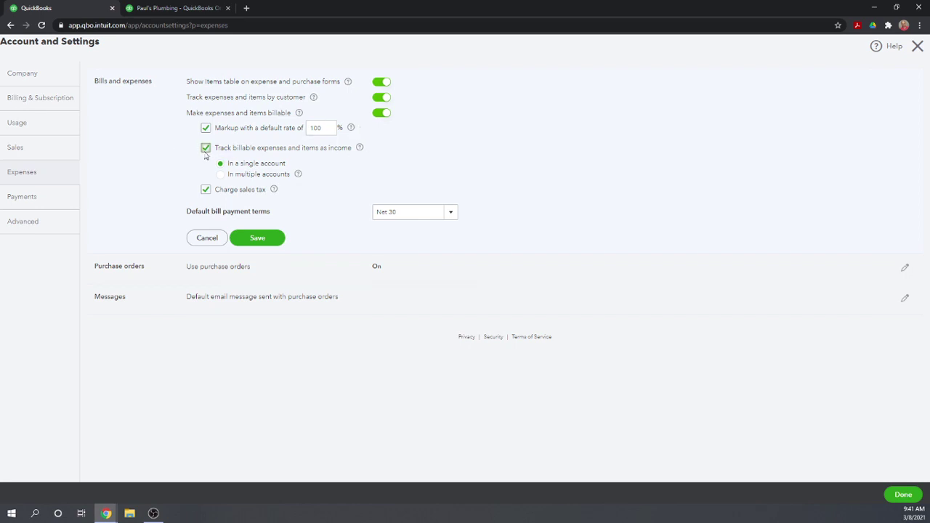
click(205, 150)
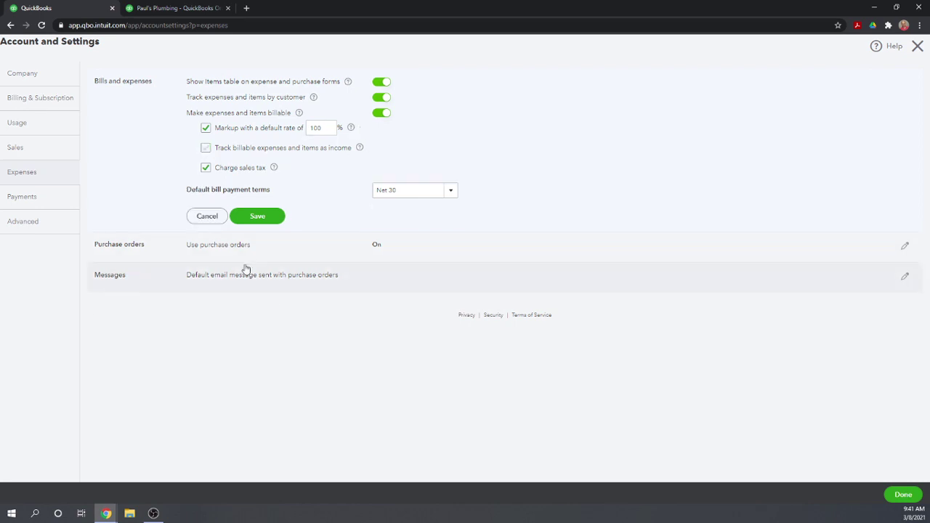
click(206, 149)
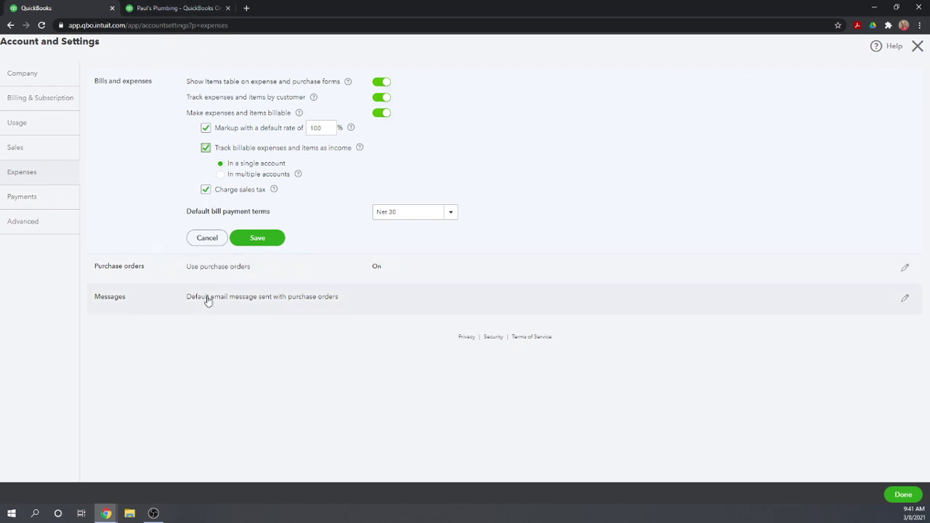
click(167, 8)
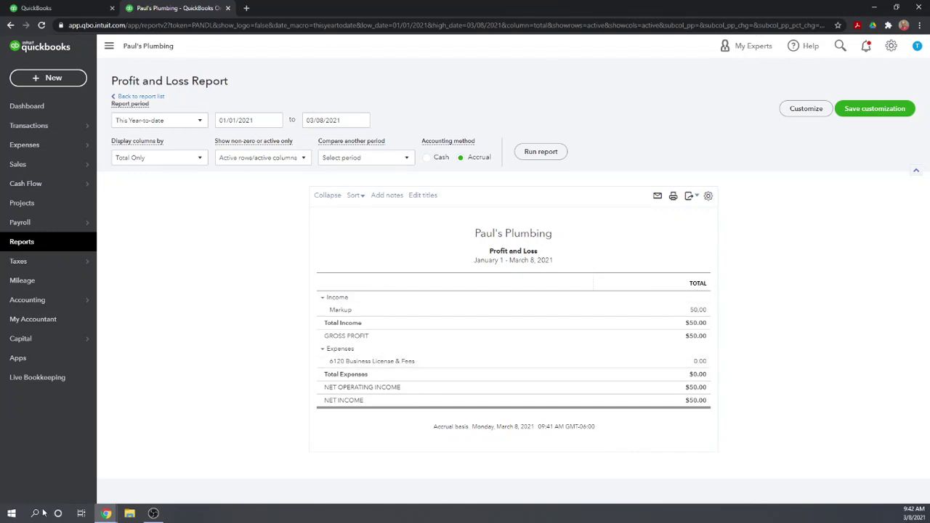
click(36, 7)
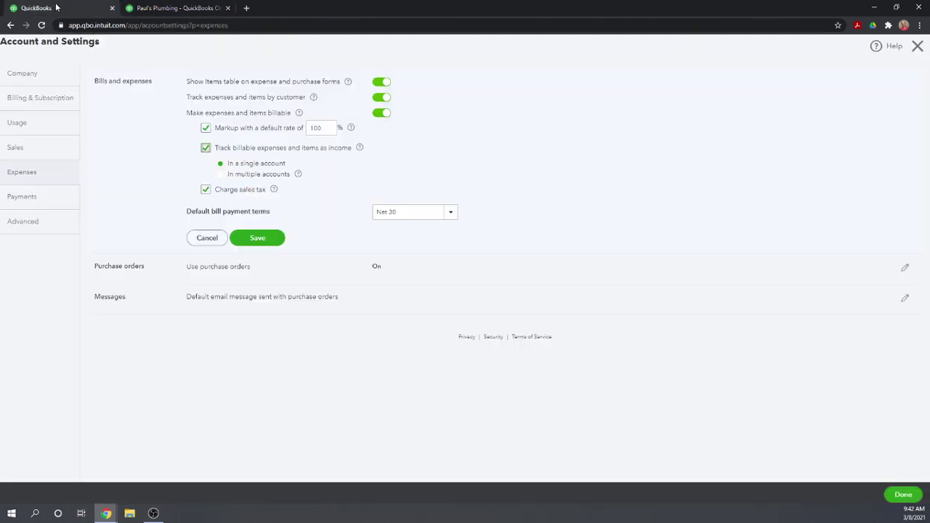
- Save Bills and expenses with billable income tracking off, then edit the Purchase orders settings
click(207, 148)
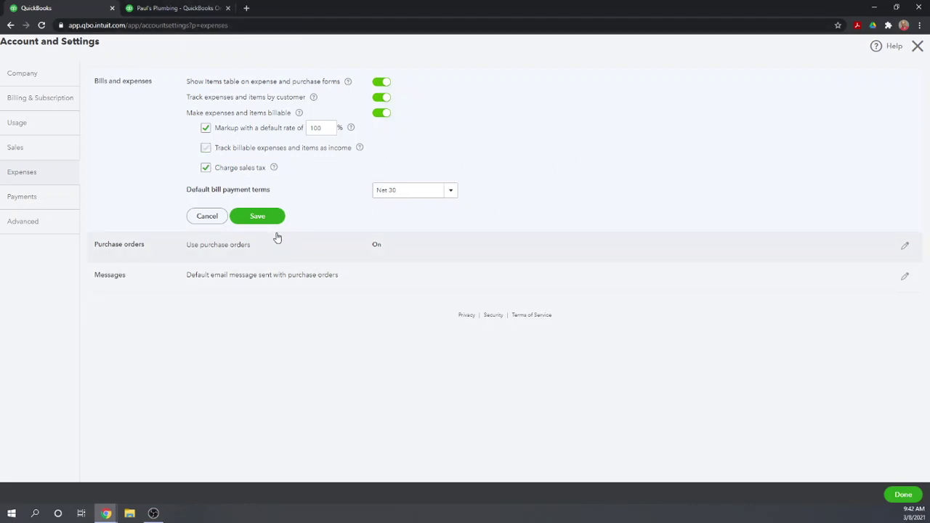
click(256, 215)
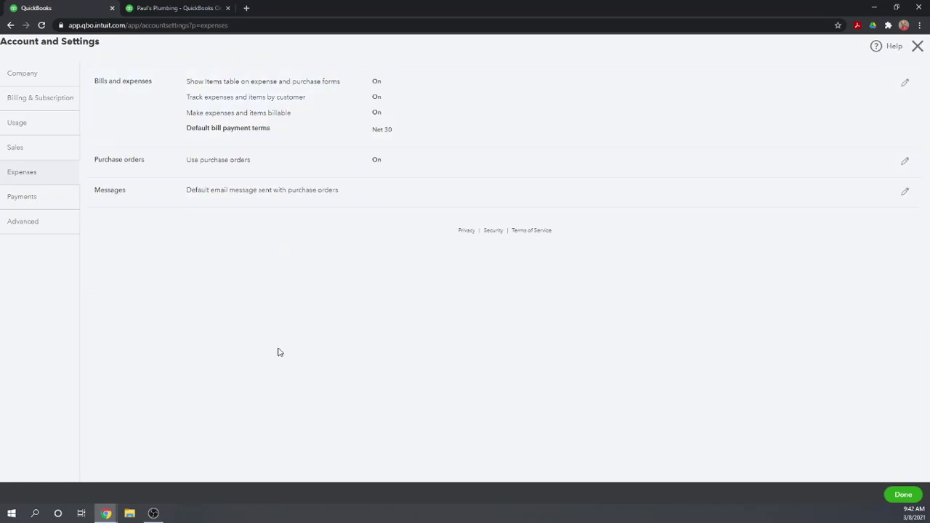
click(226, 162)
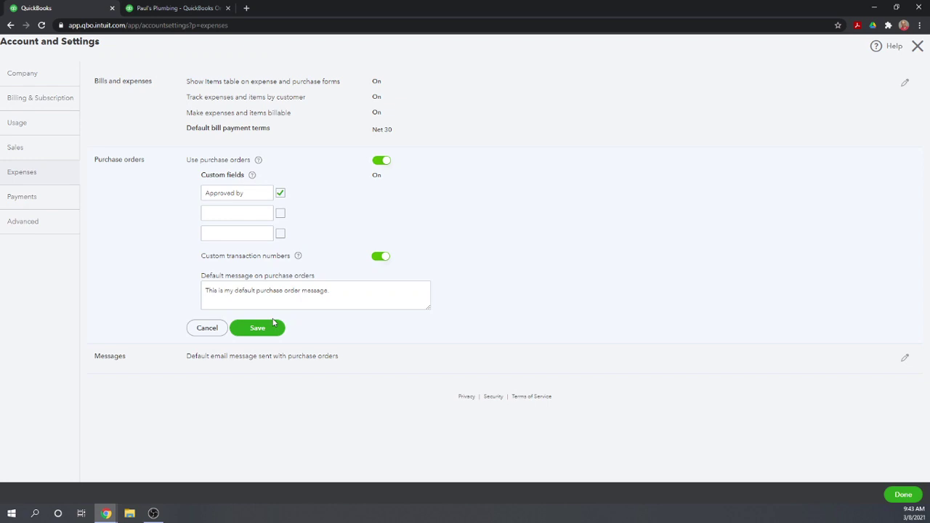
- Toggle Custom transaction numbers off and back on, then save the Purchase orders settings
click(379, 262)
click(378, 262)
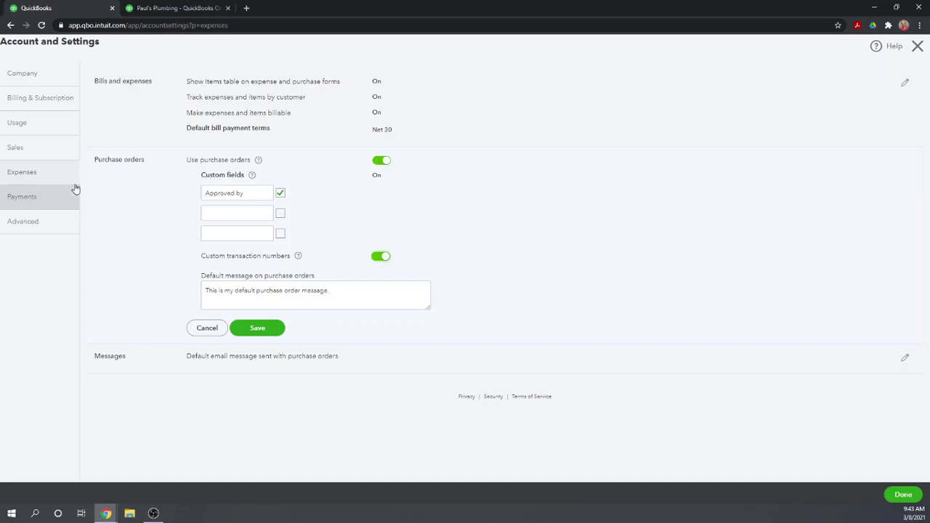
click(265, 330)
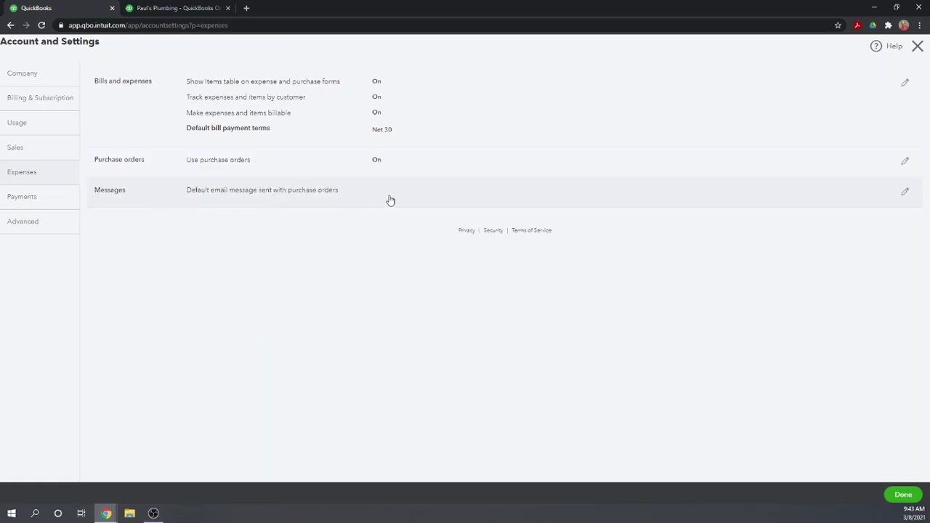
- Edit the default purchase order email message and save it with its existing text
click(390, 197)
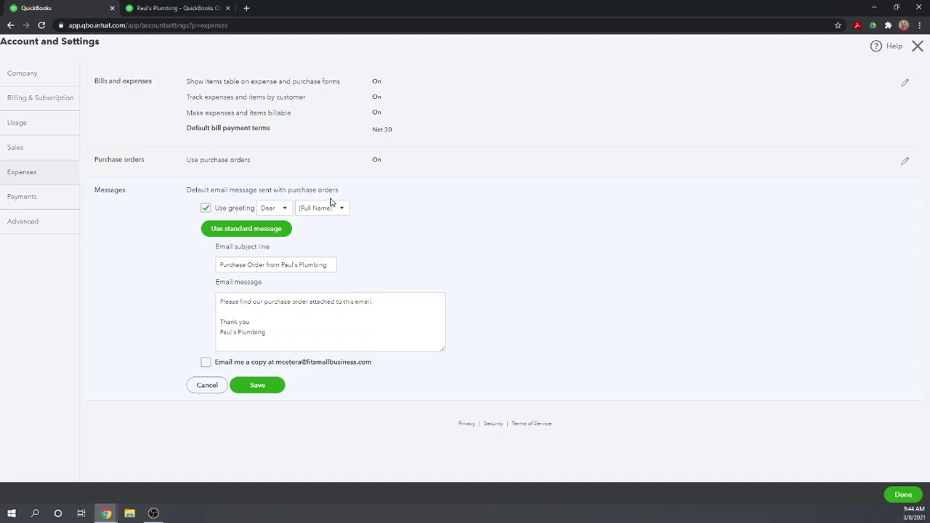
click(247, 332)
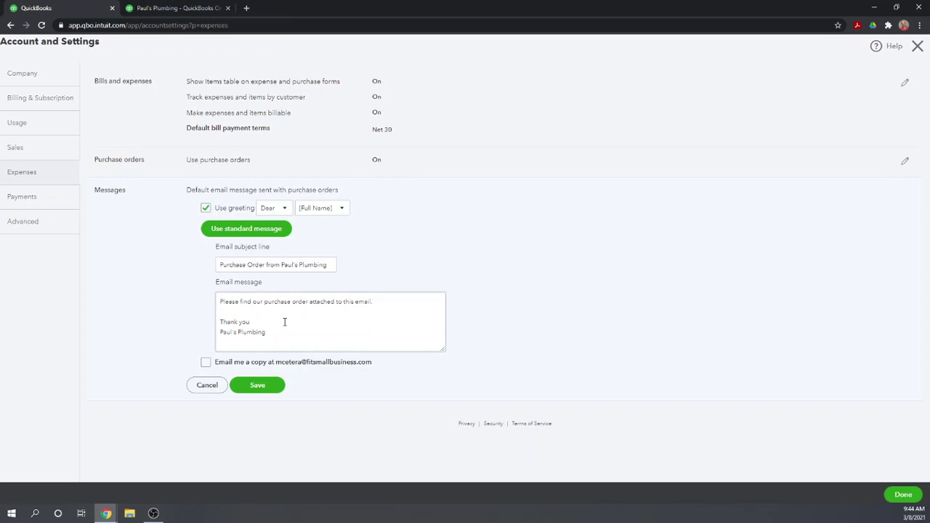
click(264, 389)
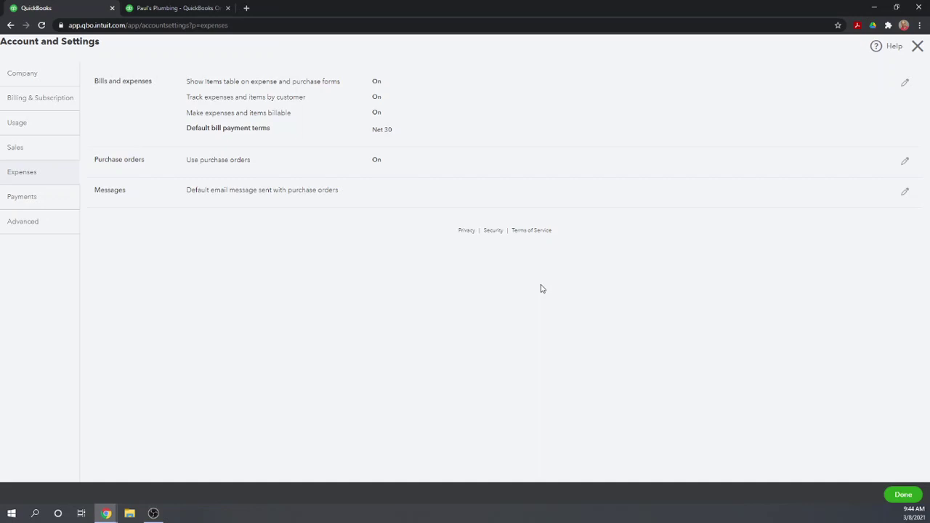
- Close Account and Settings, landing on the dashboard with a Settings saved confirmation
click(918, 47)
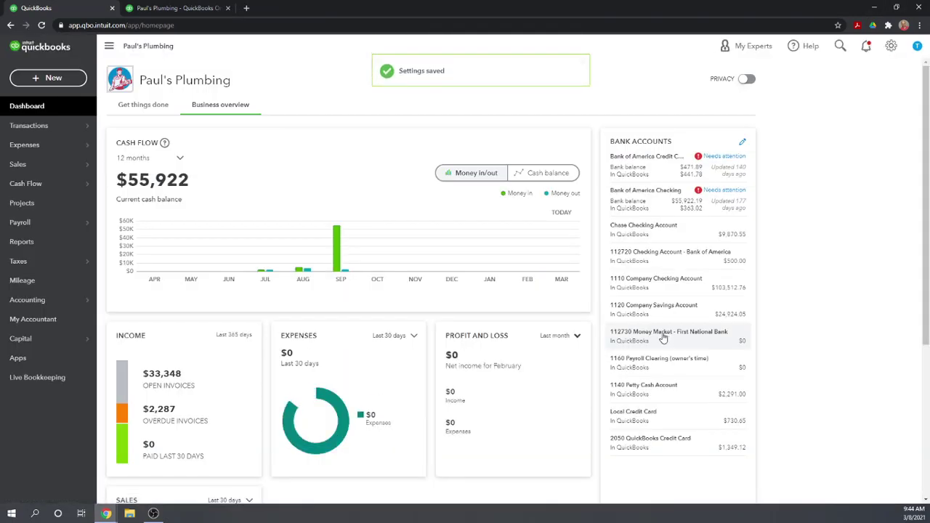